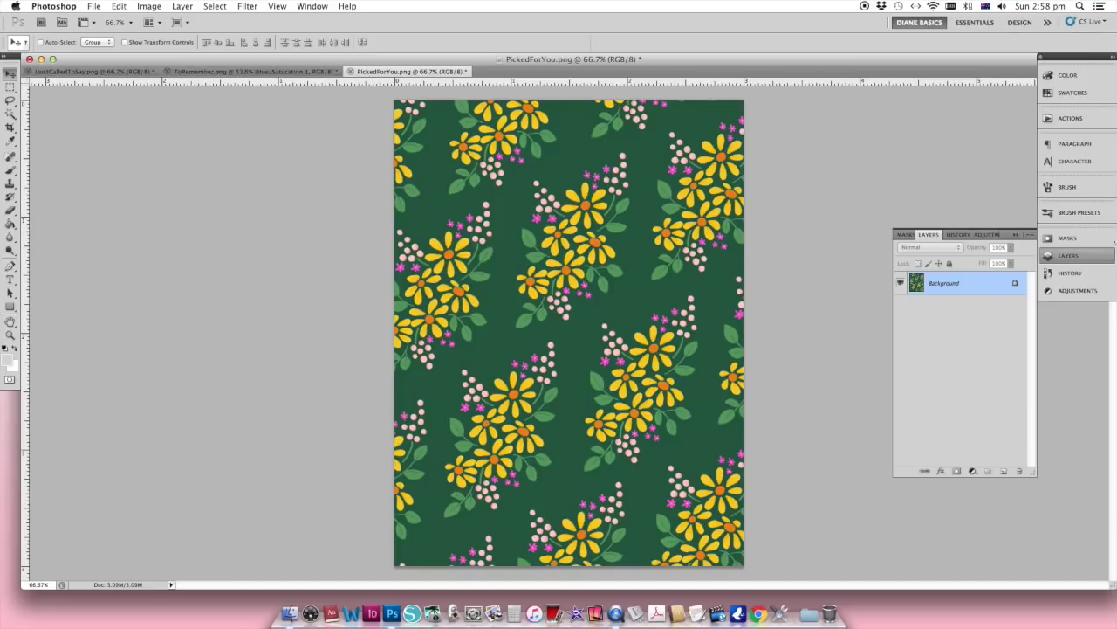
Step: Add a Hue/Saturation adjustment layer to the floral pattern in PickedForYou.png and try shifting its Master hue
{"action": "left_click", "coordinate": [988, 235]}
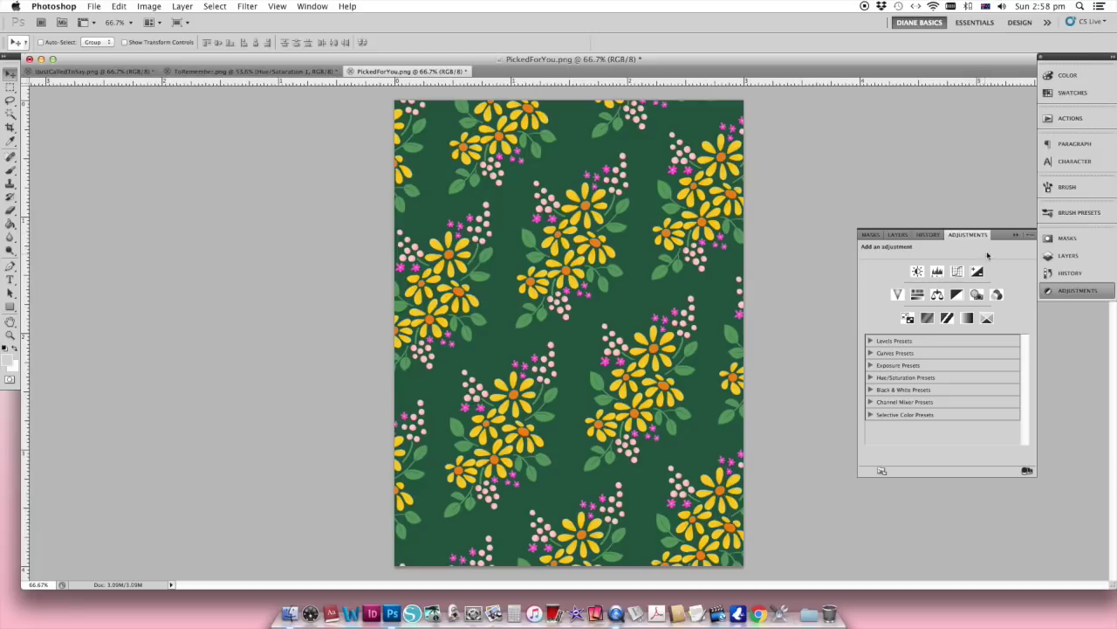
{"action": "left_click", "coordinate": [316, 6]}
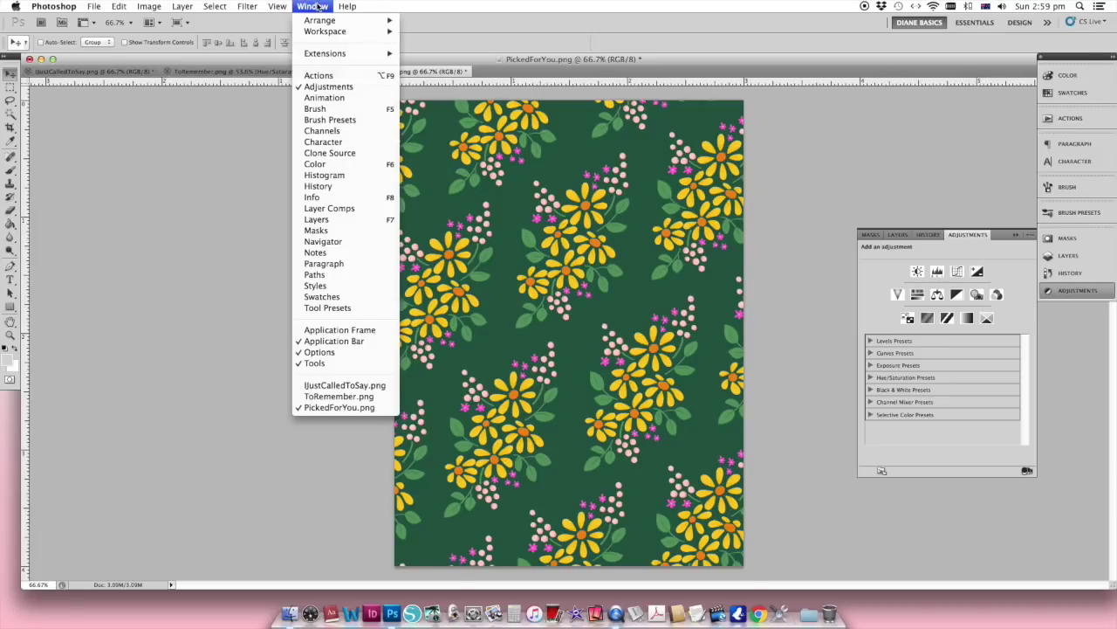
{"action": "left_click", "coordinate": [328, 86]}
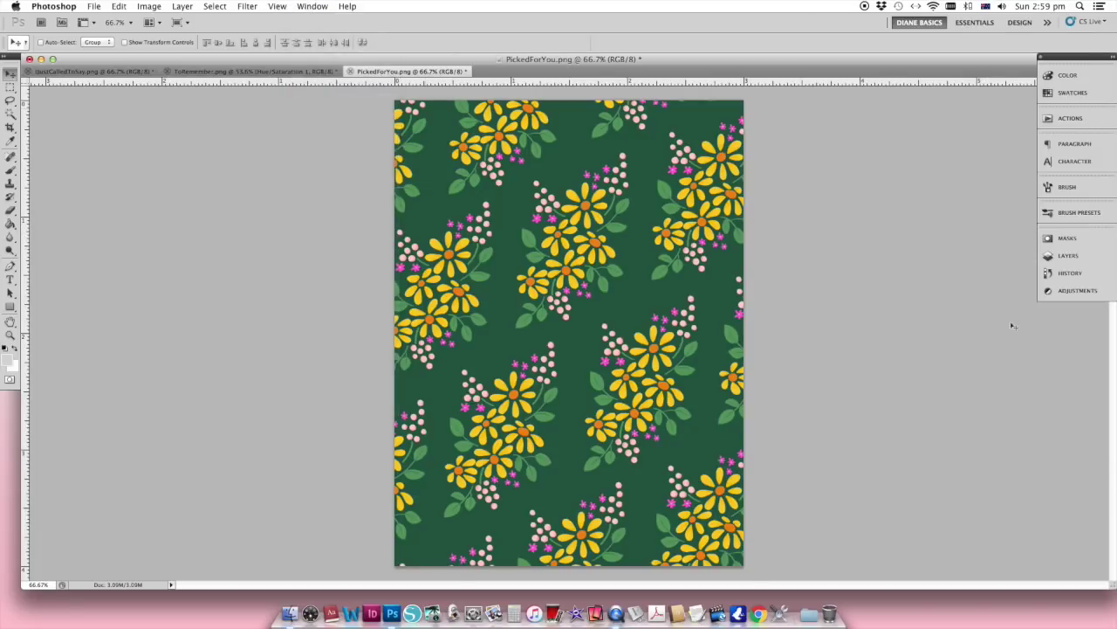
{"action": "left_click", "coordinate": [1066, 291]}
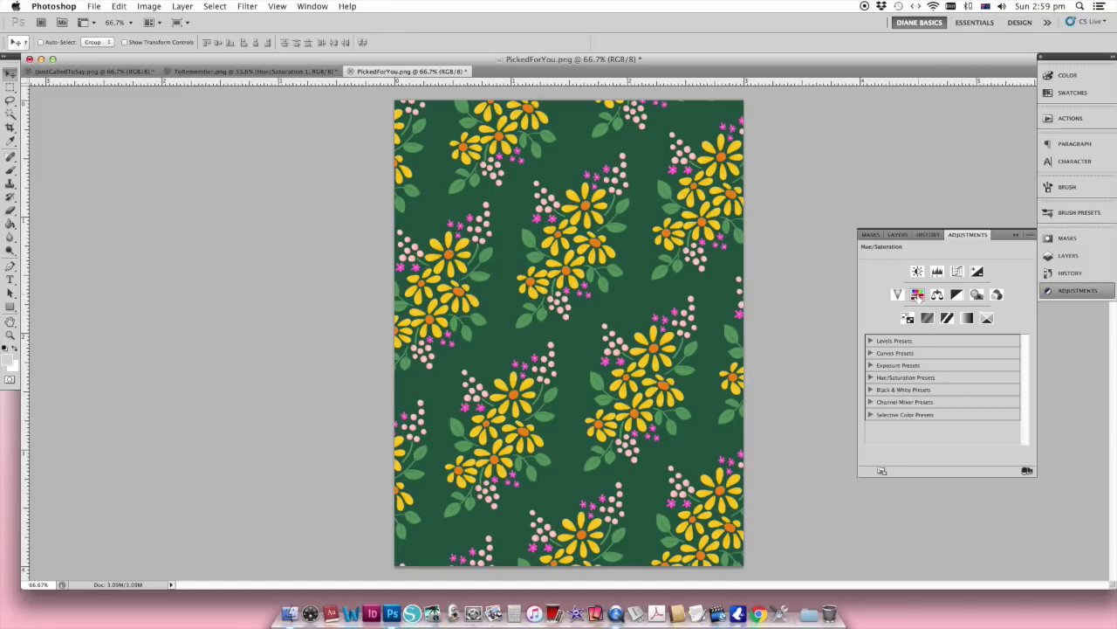
{"action": "left_click", "coordinate": [918, 295]}
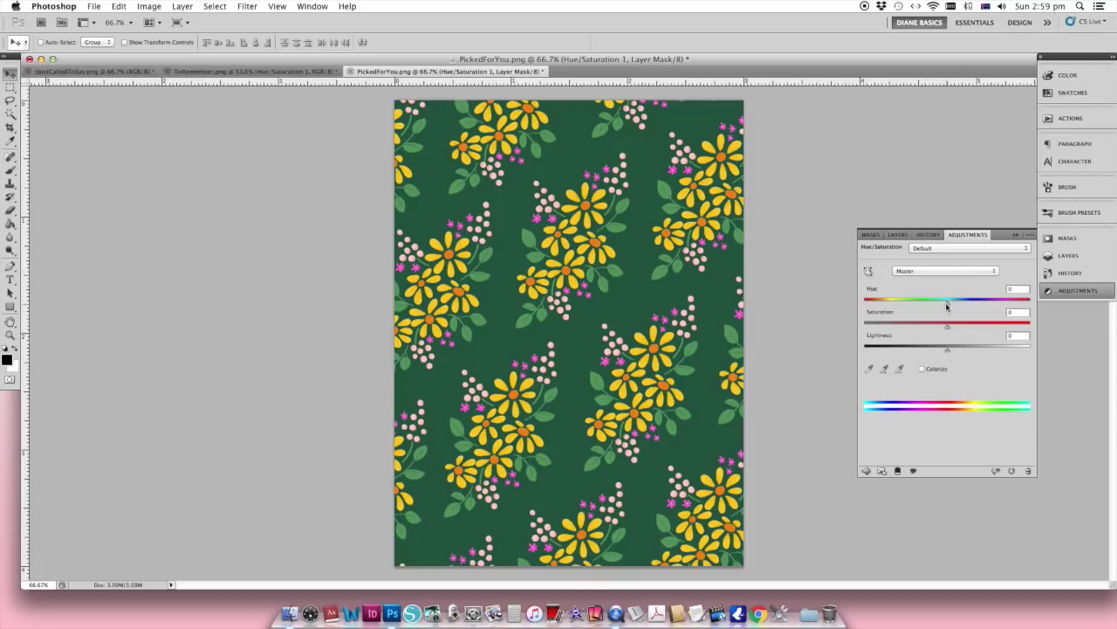
{"action": "mouse_move", "coordinate": [947, 304]}
{"action": "left_mouse_down"}
{"action": "mouse_move", "coordinate": [873, 306]}
{"action": "mouse_move", "coordinate": [1038, 305]}
{"action": "mouse_move", "coordinate": [953, 301]}
{"action": "left_mouse_up"}
Step: Shift the hue of the pattern's Greens to +71 and of its Cyans to +71
{"action": "left_click", "coordinate": [947, 274]}
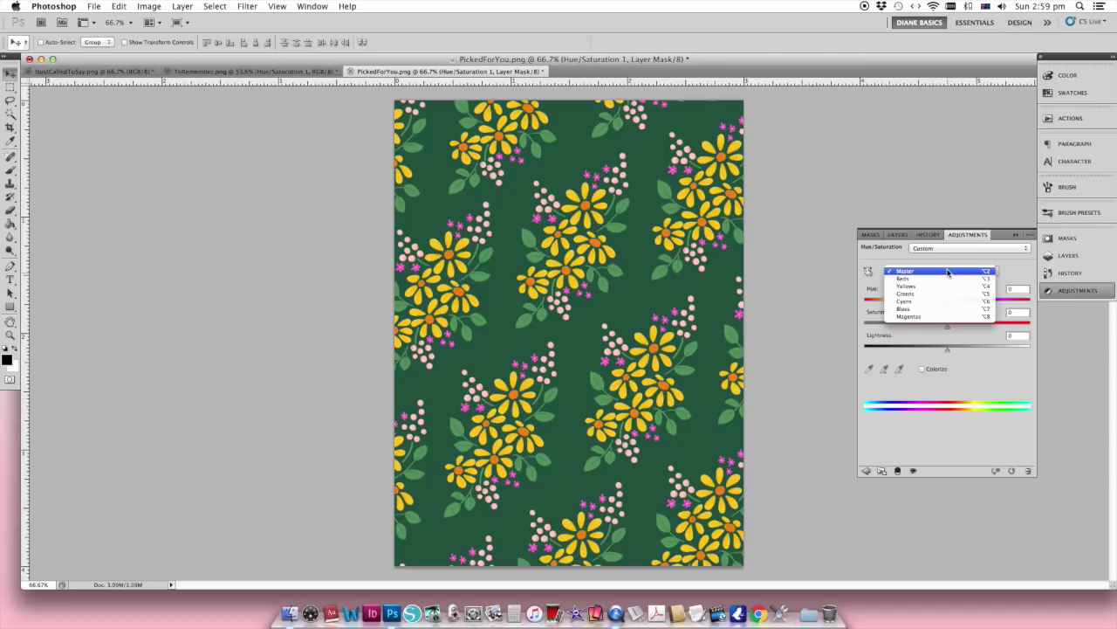
{"action": "left_click", "coordinate": [906, 299]}
{"action": "left_click_drag", "start_coordinate": [947, 307], "coordinate": [1001, 304]}
{"action": "left_click", "coordinate": [943, 272]}
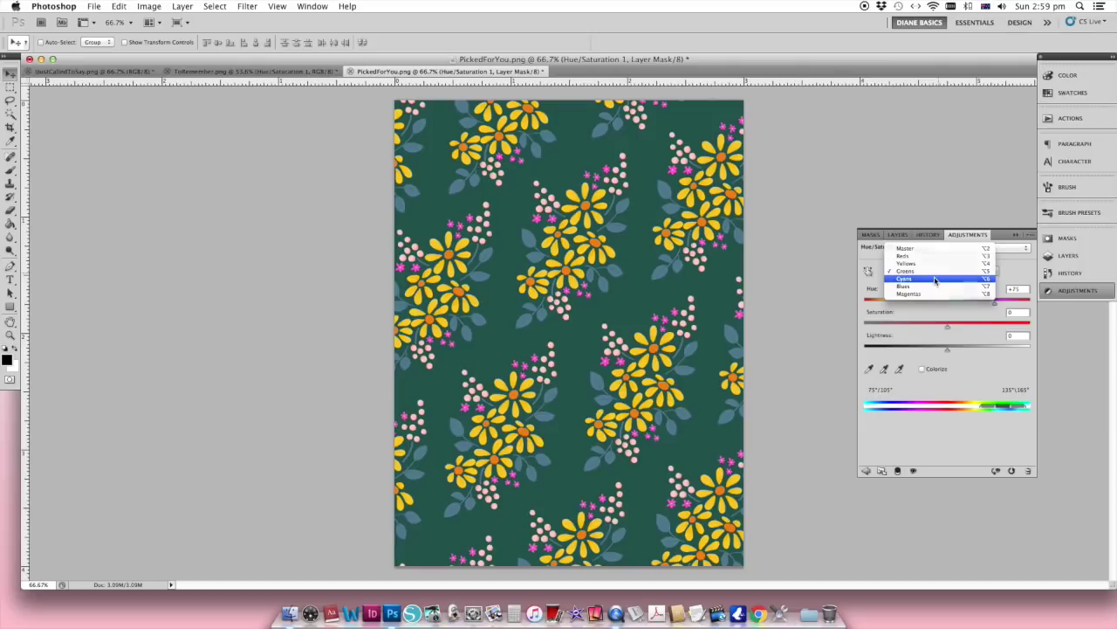
{"action": "left_click", "coordinate": [935, 279]}
{"action": "left_click_drag", "start_coordinate": [950, 304], "coordinate": [994, 304]}
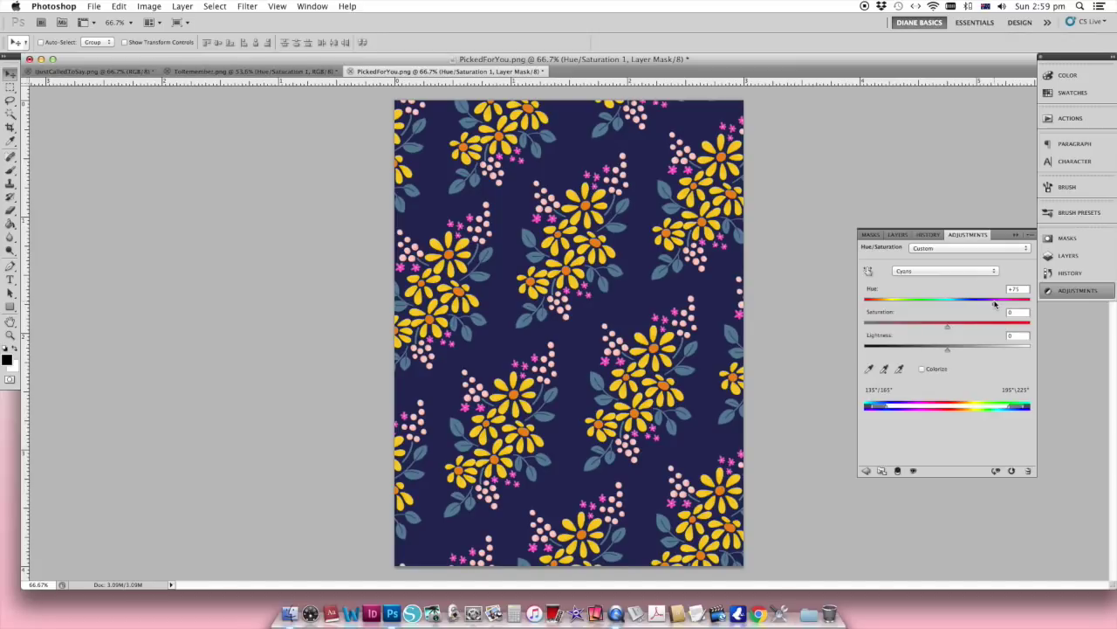
Step: Try shifting the hue of the pattern's Yellows in the same Hue/Saturation adjustment
{"action": "left_click", "coordinate": [940, 272]}
{"action": "left_click", "coordinate": [907, 255]}
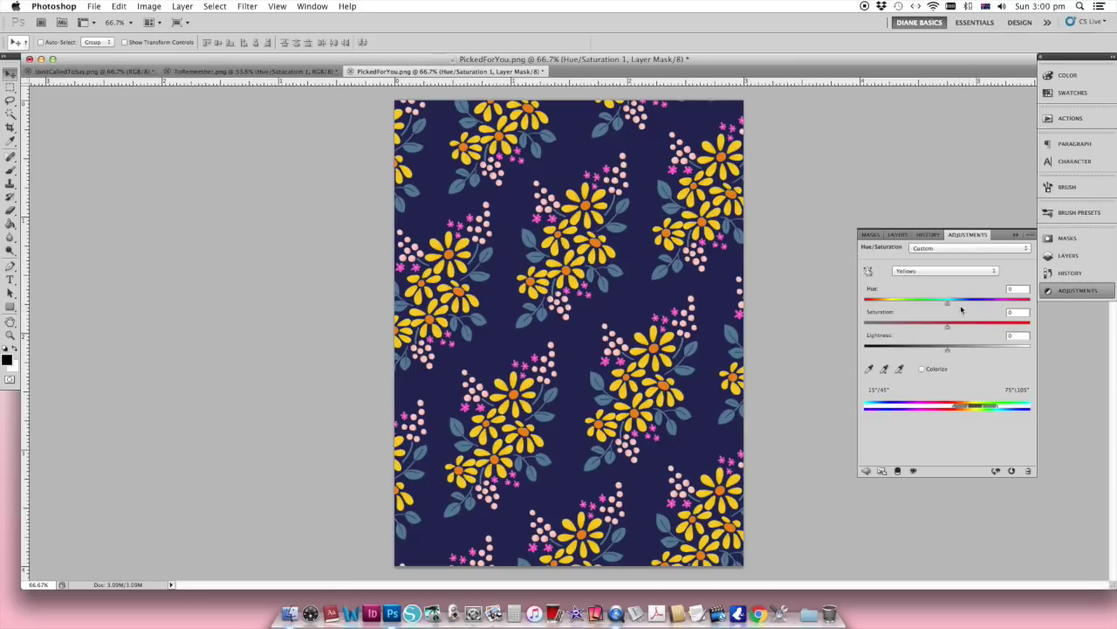
{"action": "mouse_move", "coordinate": [948, 303]}
{"action": "left_mouse_down"}
{"action": "mouse_move", "coordinate": [974, 302]}
{"action": "mouse_move", "coordinate": [948, 305]}
{"action": "left_mouse_up"}
Step: Compare the floral pattern with and without the Hue/Saturation layer by hiding it and showing it again
{"action": "left_click", "coordinate": [1069, 256]}
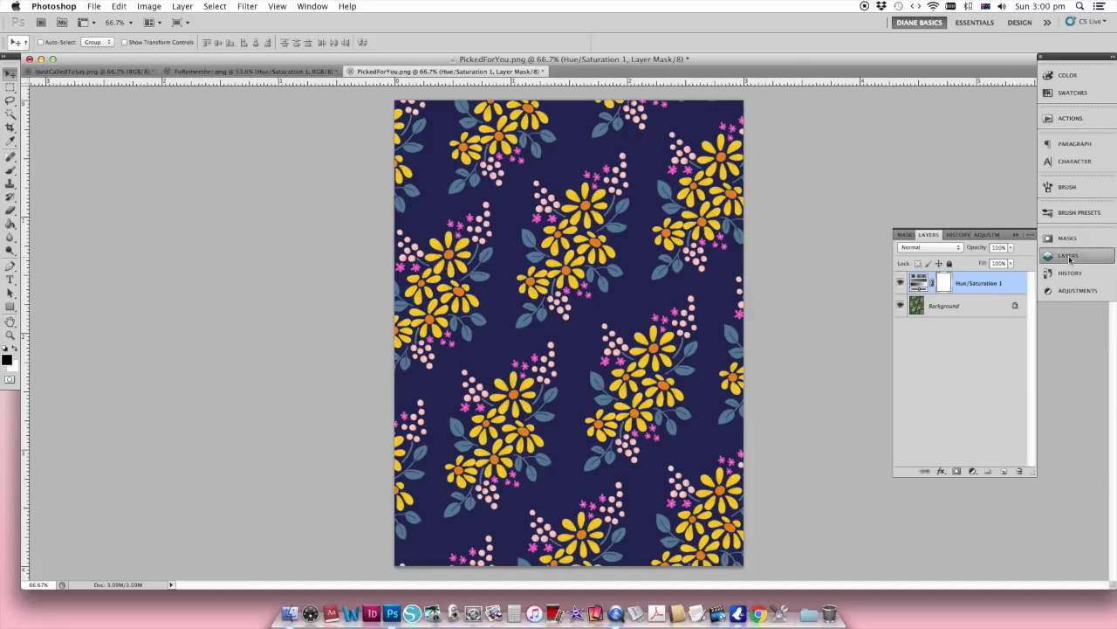
{"action": "left_click", "coordinate": [900, 284]}
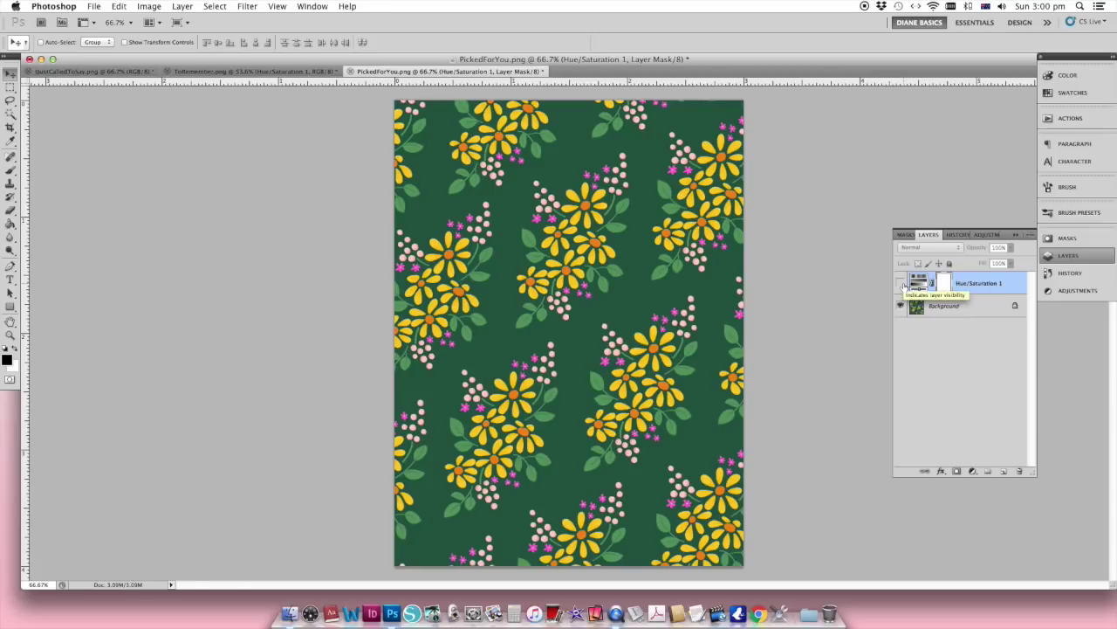
{"action": "left_click", "coordinate": [901, 283]}
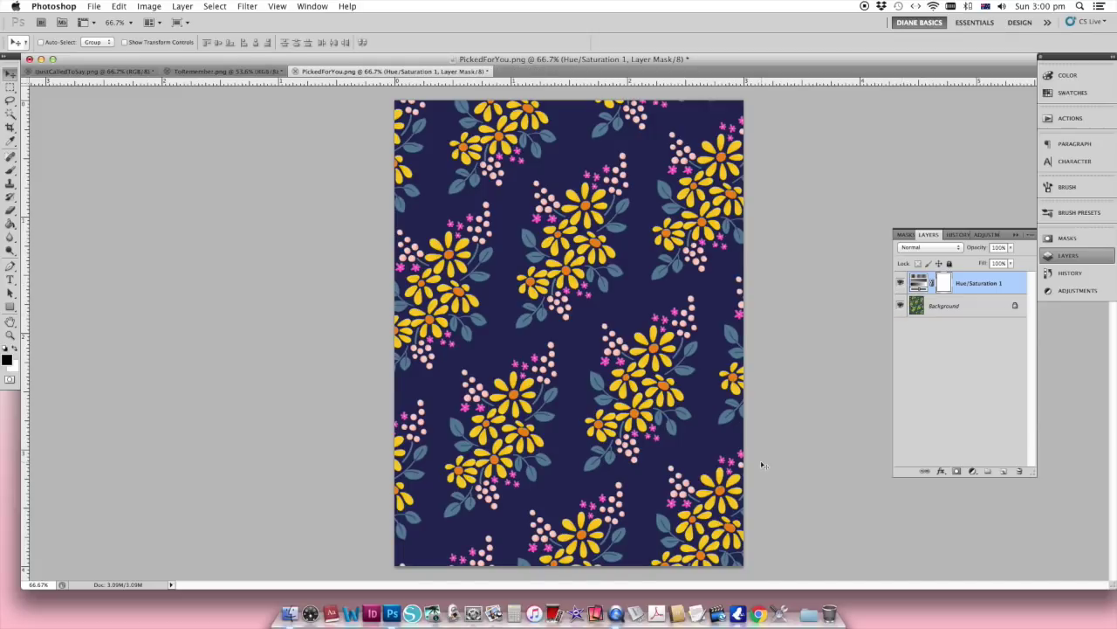
Step: Add a Hue/Saturation adjustment layer to ToRemember.png and set the Reds hue to +30
{"action": "left_click", "coordinate": [202, 72]}
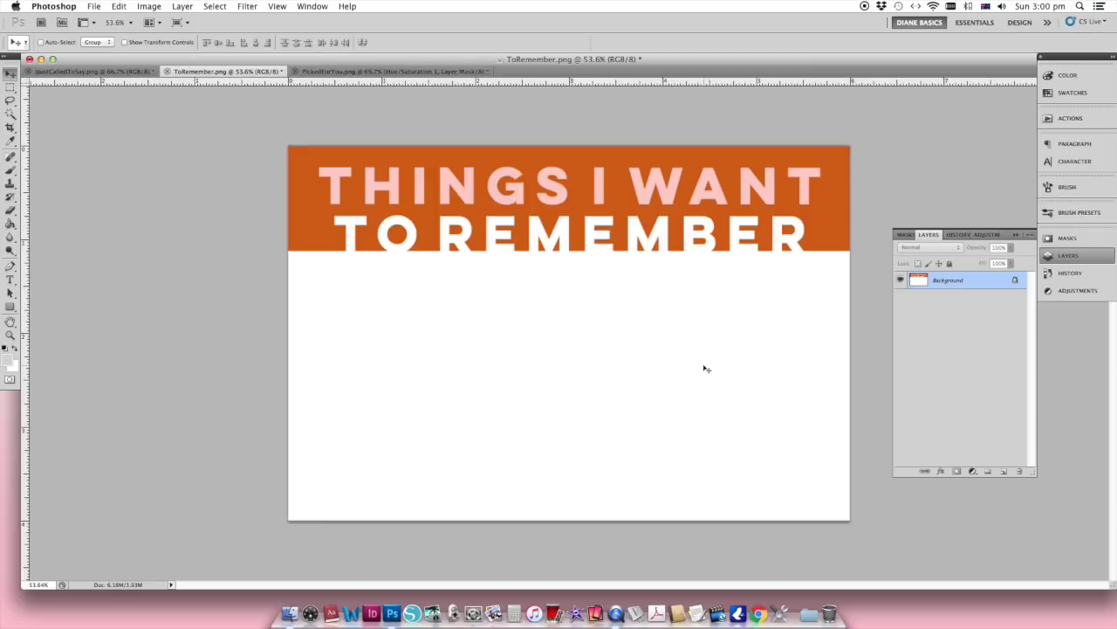
{"action": "left_click", "coordinate": [989, 235]}
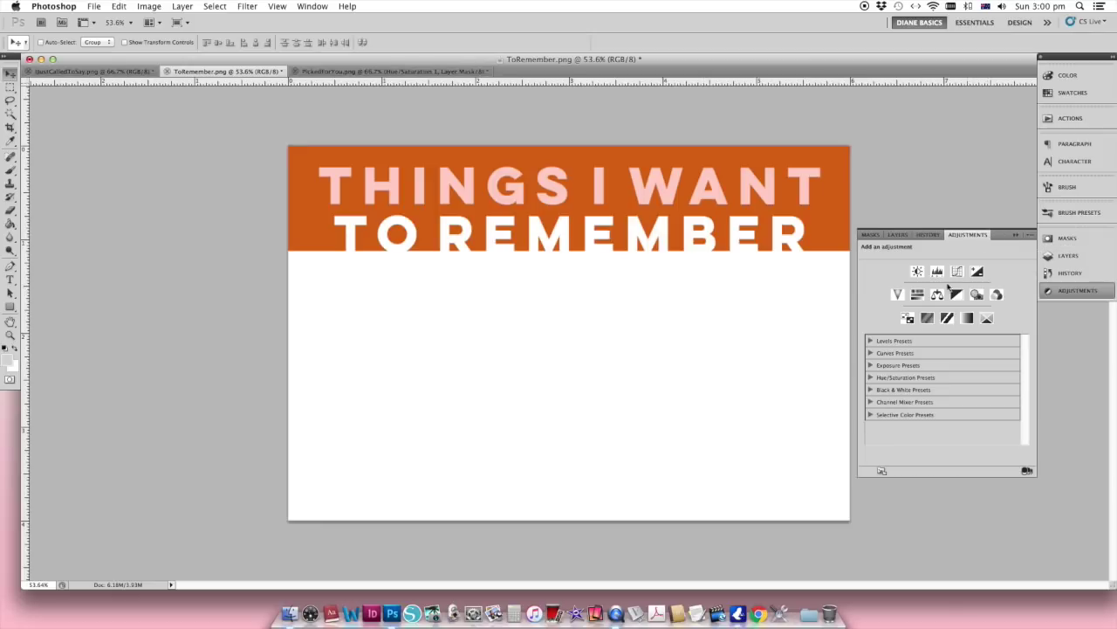
{"action": "left_click", "coordinate": [917, 296]}
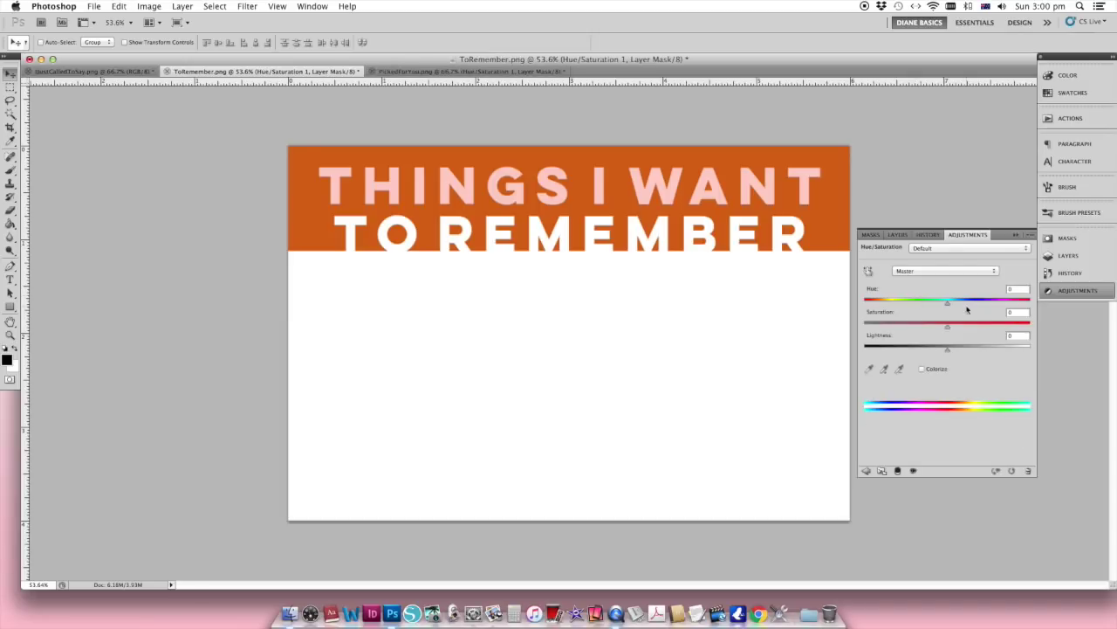
{"action": "left_click", "coordinate": [931, 271]}
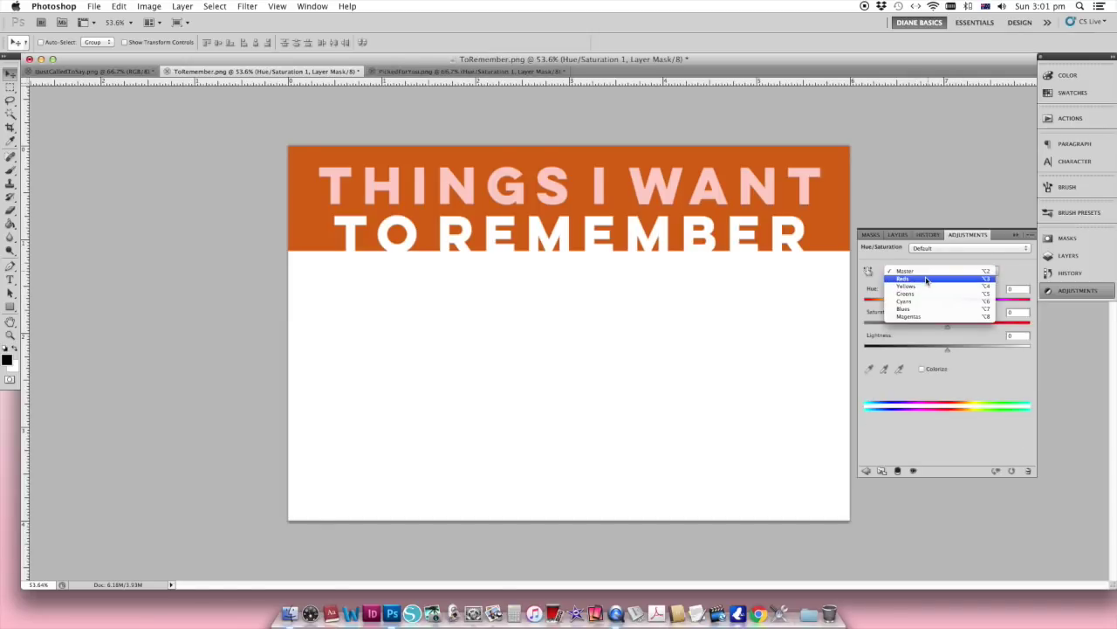
{"action": "left_click", "coordinate": [926, 279]}
{"action": "left_click_drag", "start_coordinate": [948, 304], "coordinate": [970, 304]}
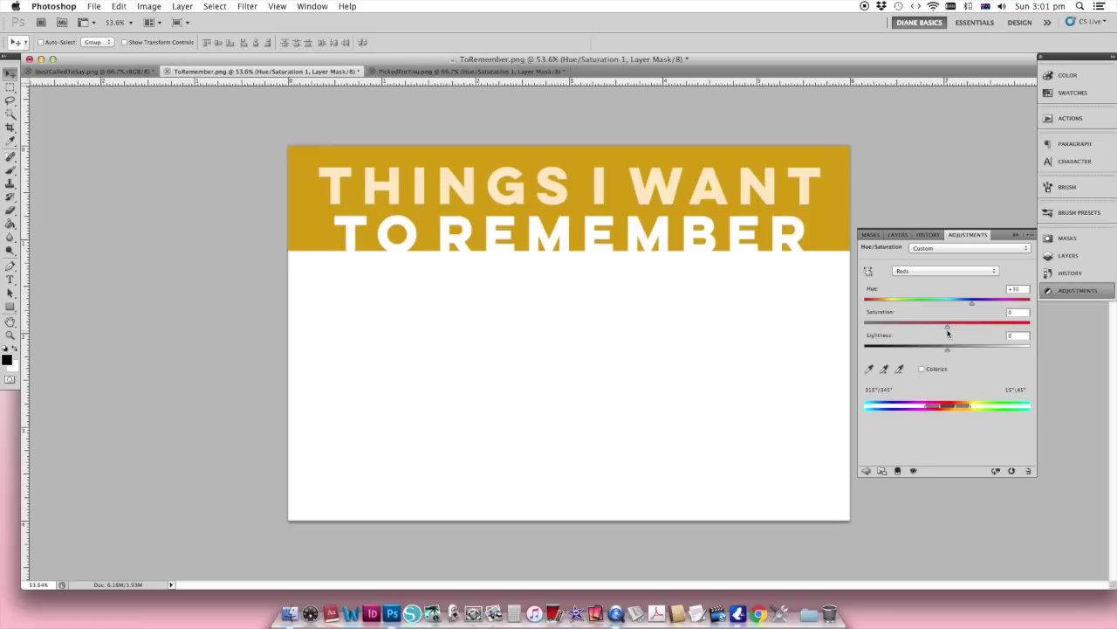
Step: Set the Reds saturation to +44 and lightness to +32, and fine-tune the hue to +31
{"action": "left_click_drag", "start_coordinate": [948, 325], "coordinate": [871, 327]}
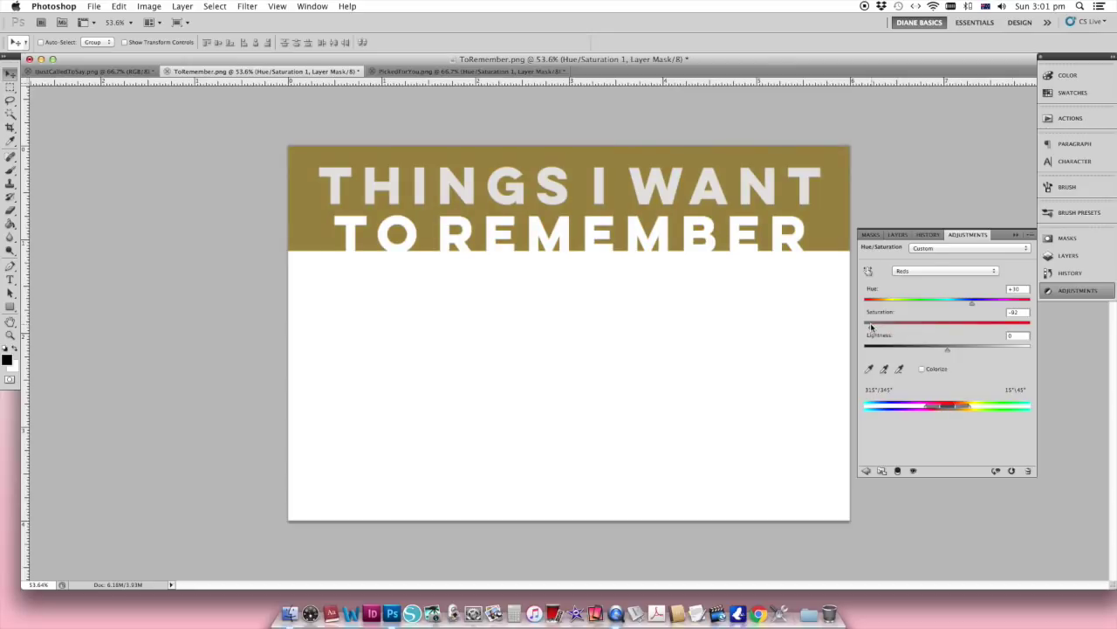
{"action": "left_click", "coordinate": [946, 327]}
{"action": "left_click_drag", "start_coordinate": [946, 327], "coordinate": [979, 325]}
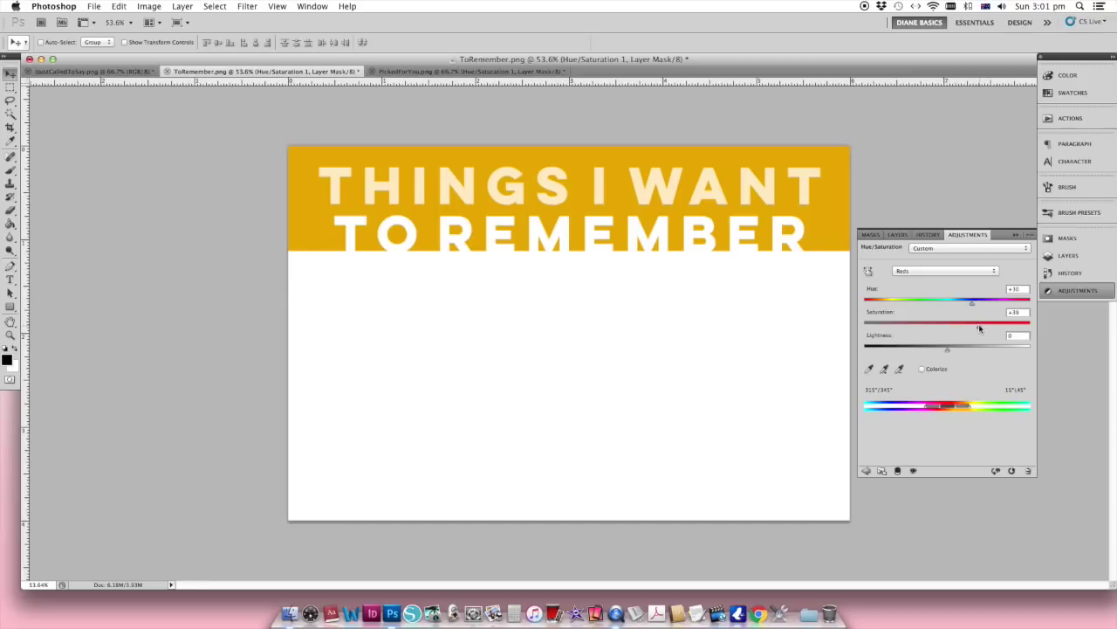
{"action": "left_click_drag", "start_coordinate": [946, 350], "coordinate": [974, 352]}
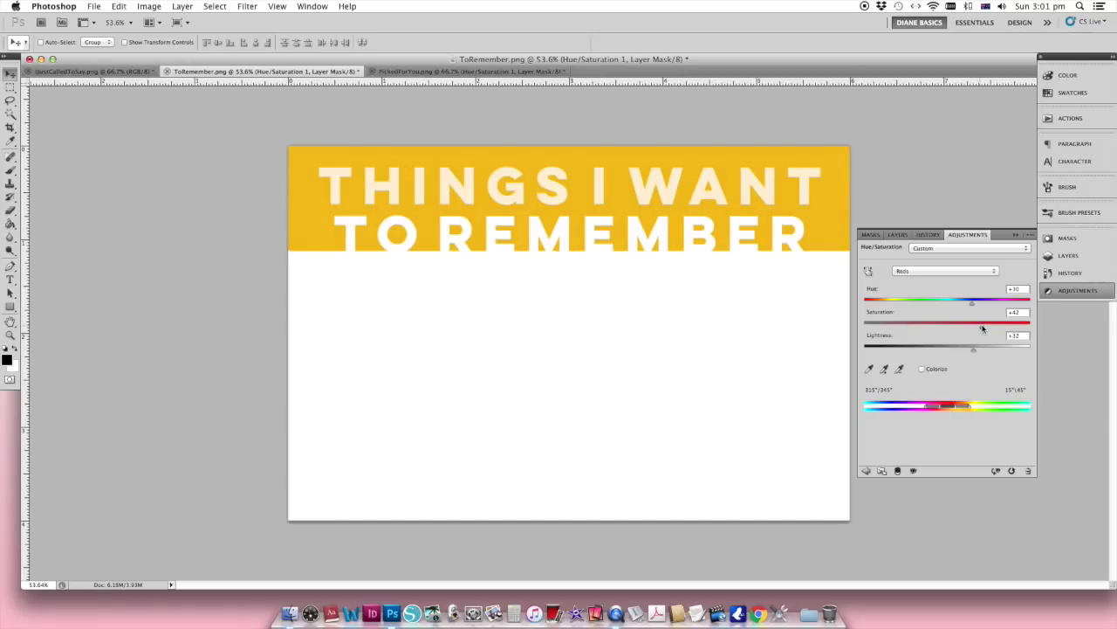
{"action": "left_click_drag", "start_coordinate": [971, 304], "coordinate": [975, 303]}
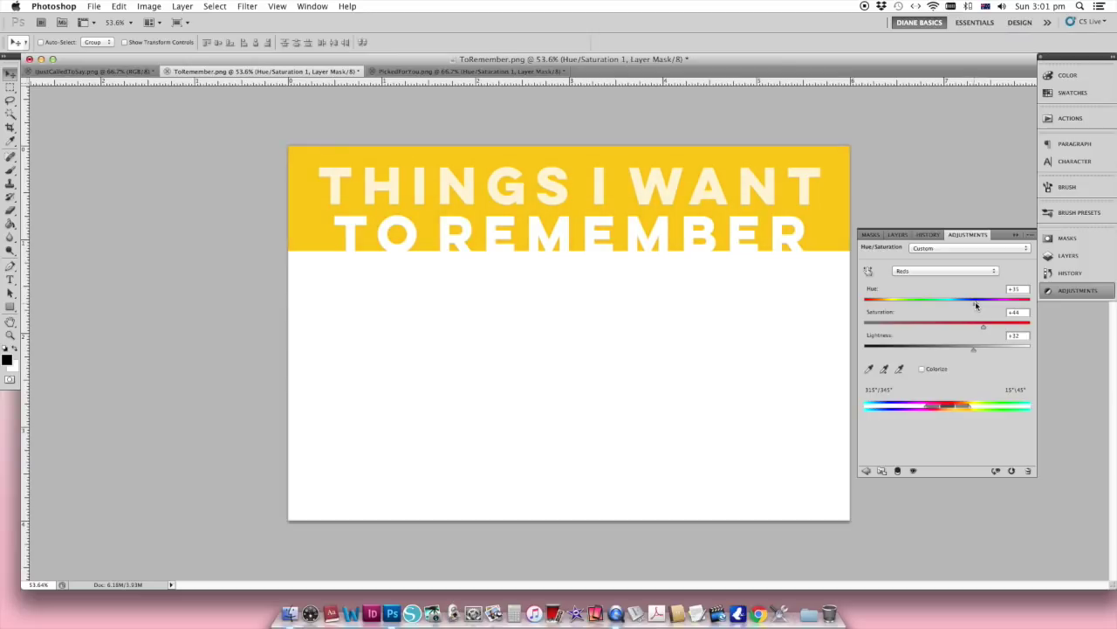
Step: Compare the title card before and after recolouring by hiding its Hue/Saturation layer and showing it again
{"action": "left_click", "coordinate": [1068, 255]}
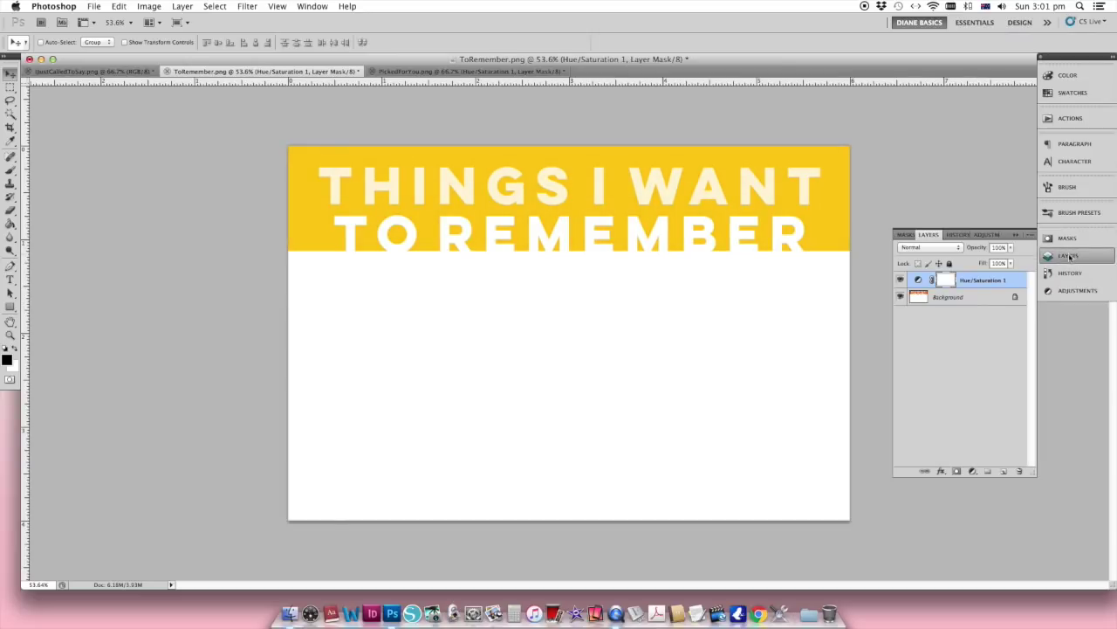
{"action": "left_click", "coordinate": [900, 279]}
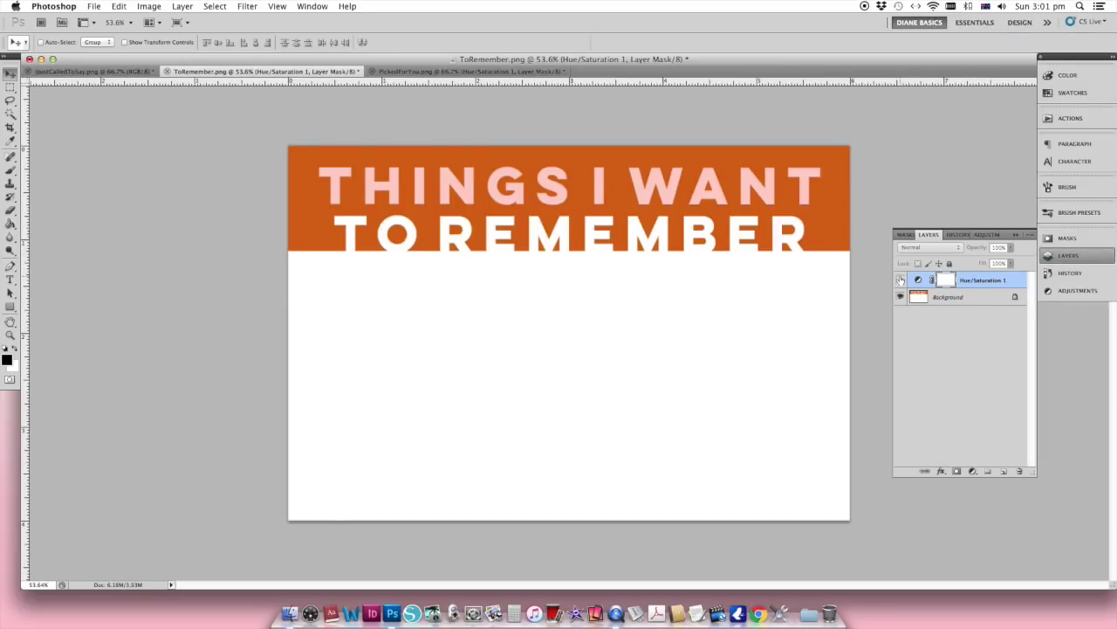
{"action": "left_click", "coordinate": [900, 280]}
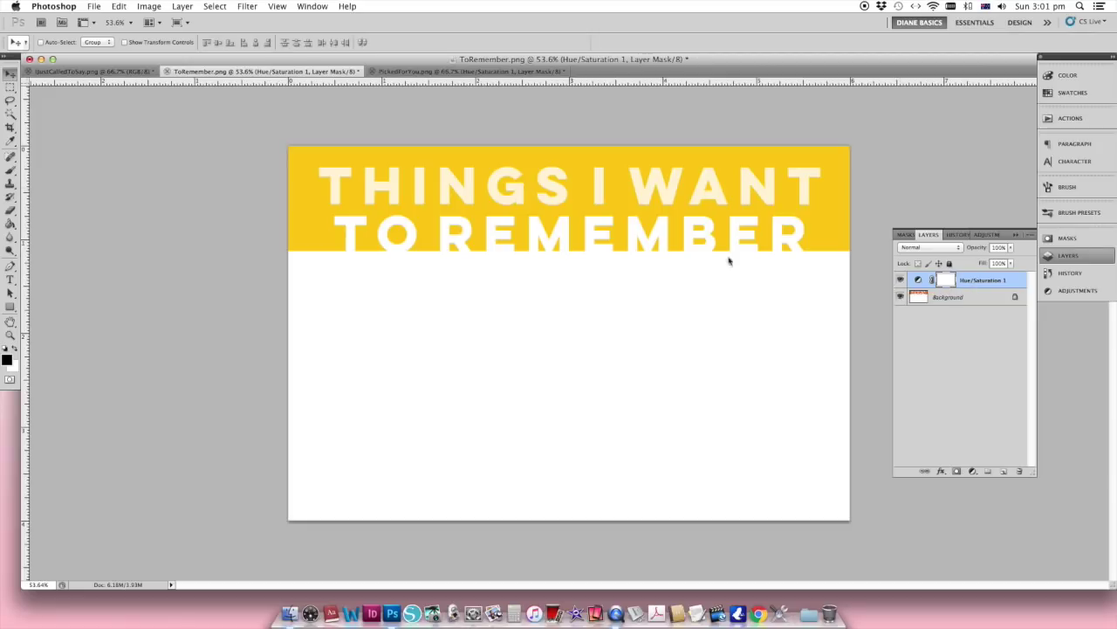
Step: Select the green background of IJustCalledToSay.png with Color Range, sampling the green at a fuzziness of 103
{"action": "left_click", "coordinate": [81, 73]}
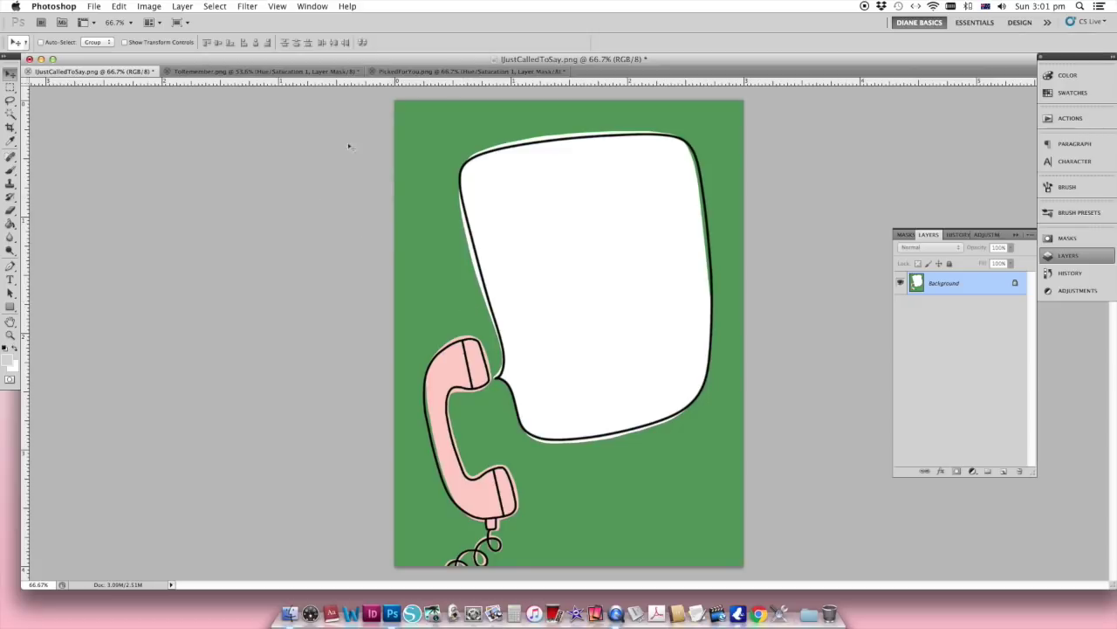
{"action": "left_click", "coordinate": [214, 7]}
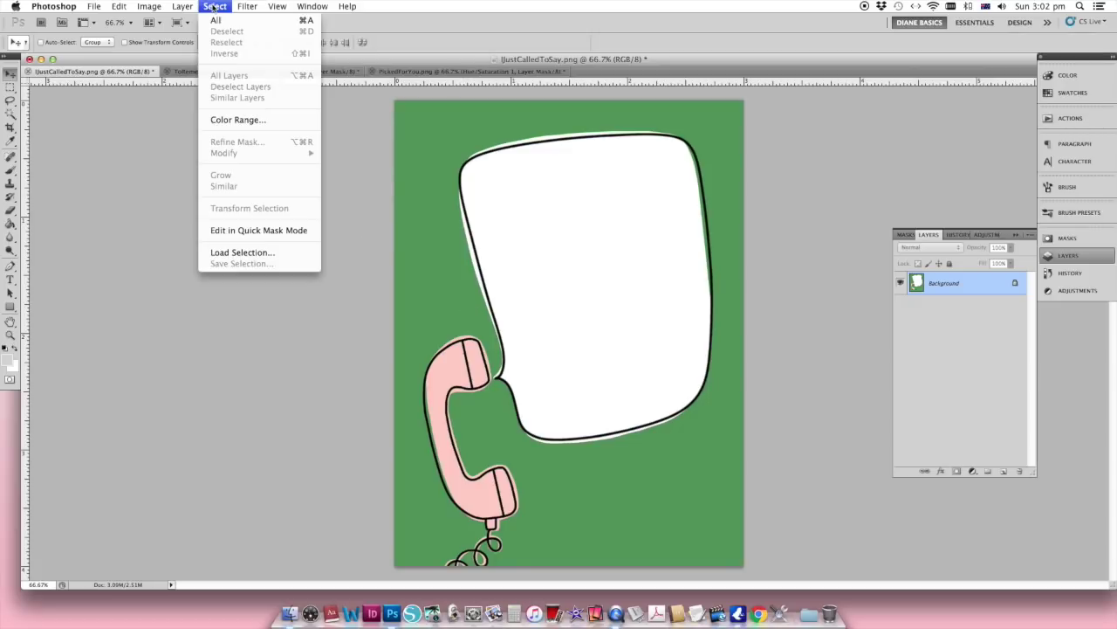
{"action": "left_click", "coordinate": [224, 120]}
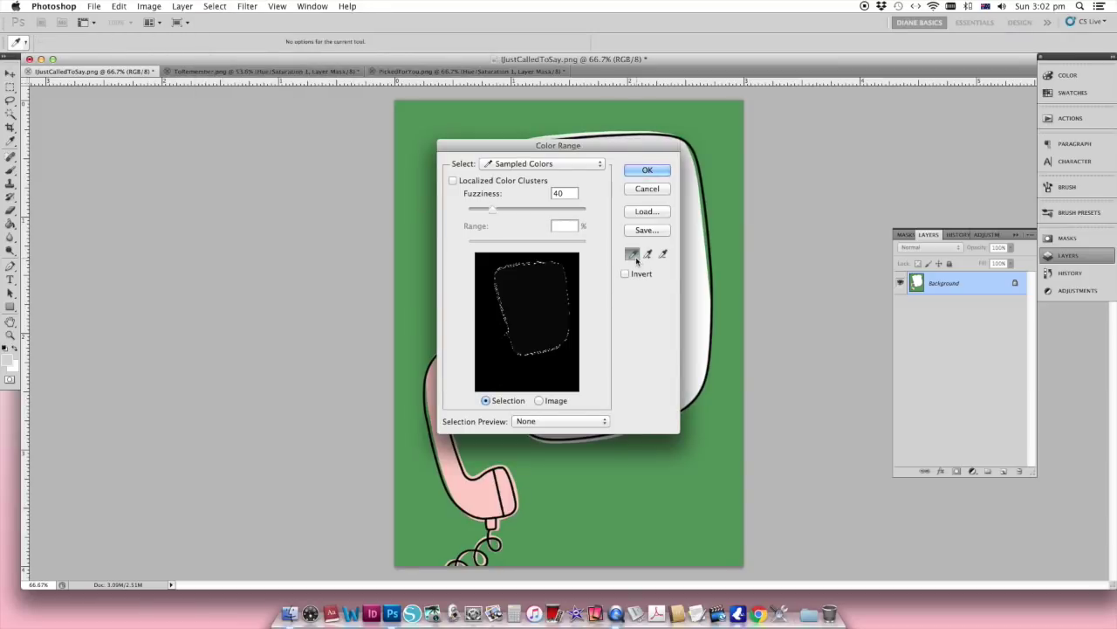
{"action": "left_click", "coordinate": [633, 254]}
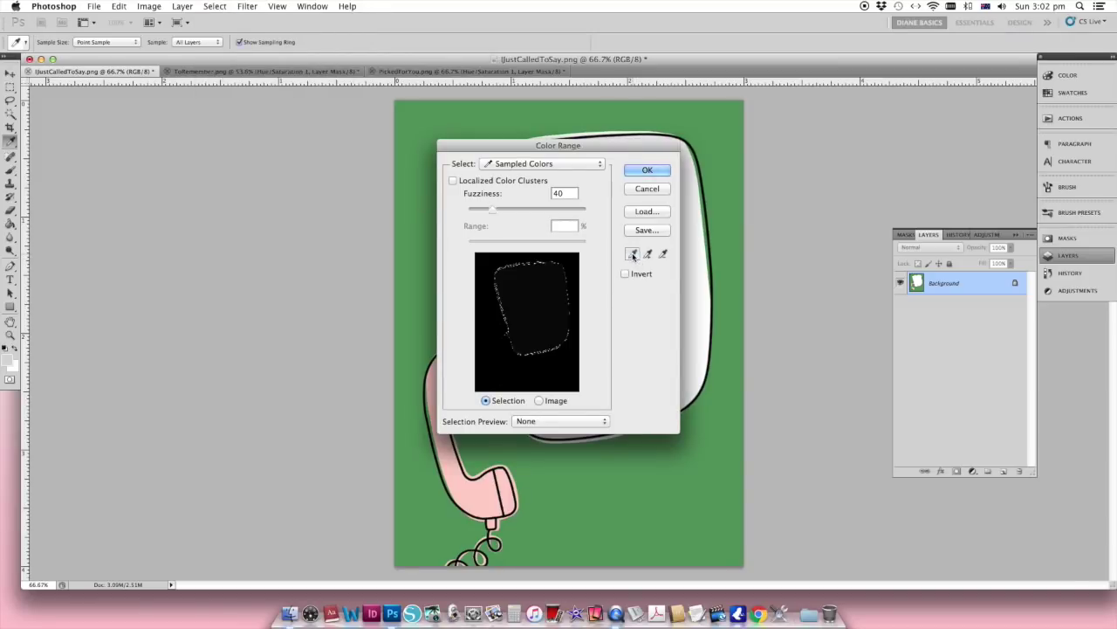
{"action": "left_click", "coordinate": [670, 489]}
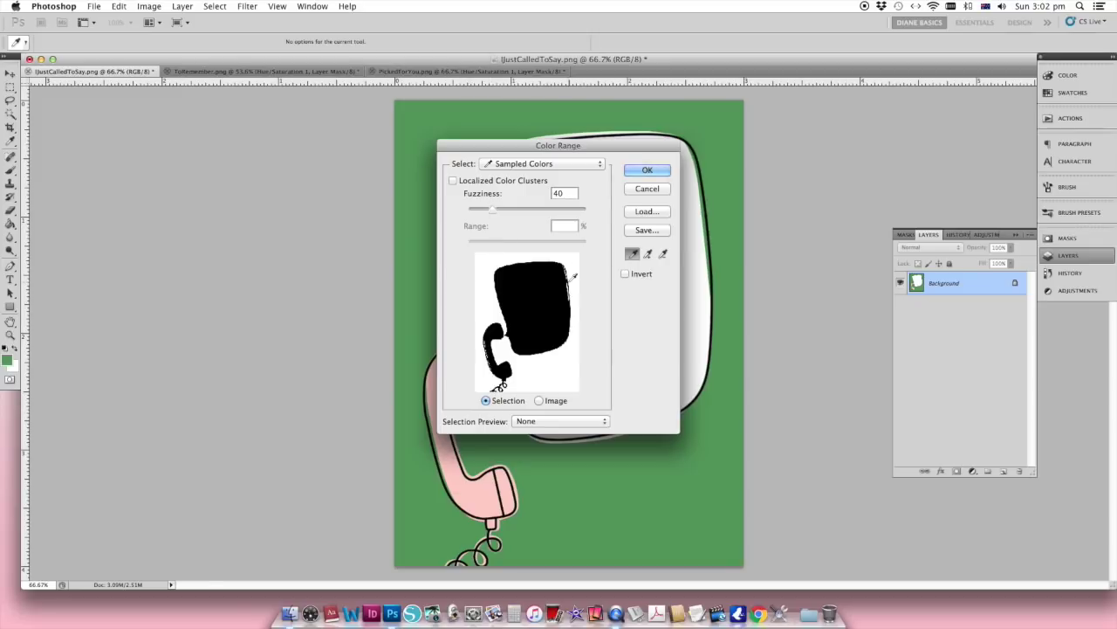
{"action": "left_click_drag", "start_coordinate": [493, 210], "coordinate": [570, 213]}
{"action": "left_click_drag", "start_coordinate": [551, 214], "coordinate": [528, 213]}
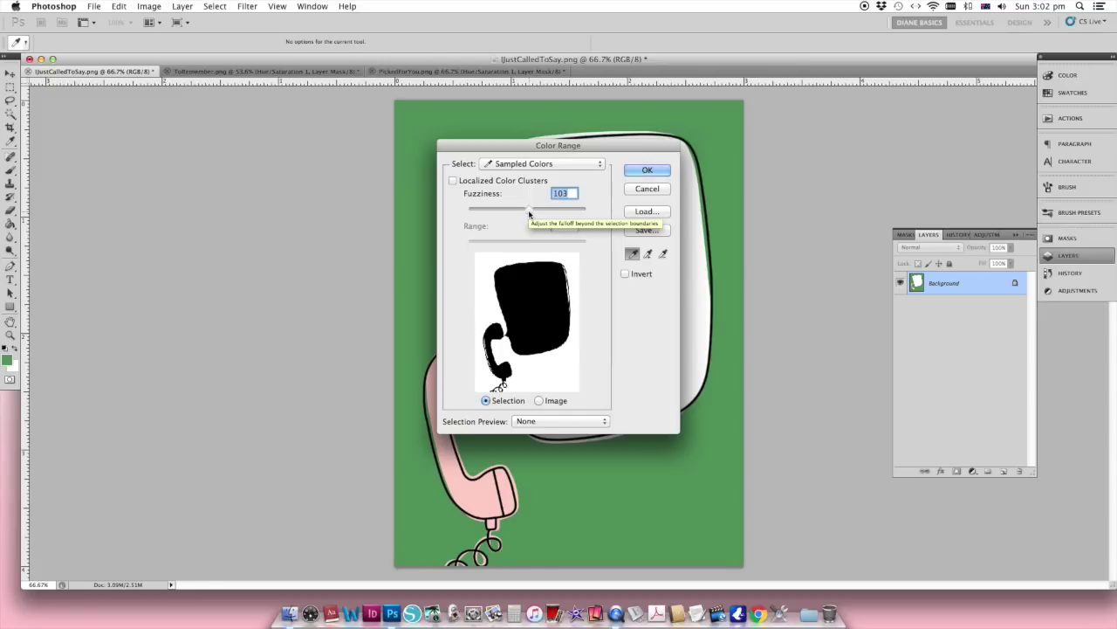
{"action": "left_click", "coordinate": [653, 169]}
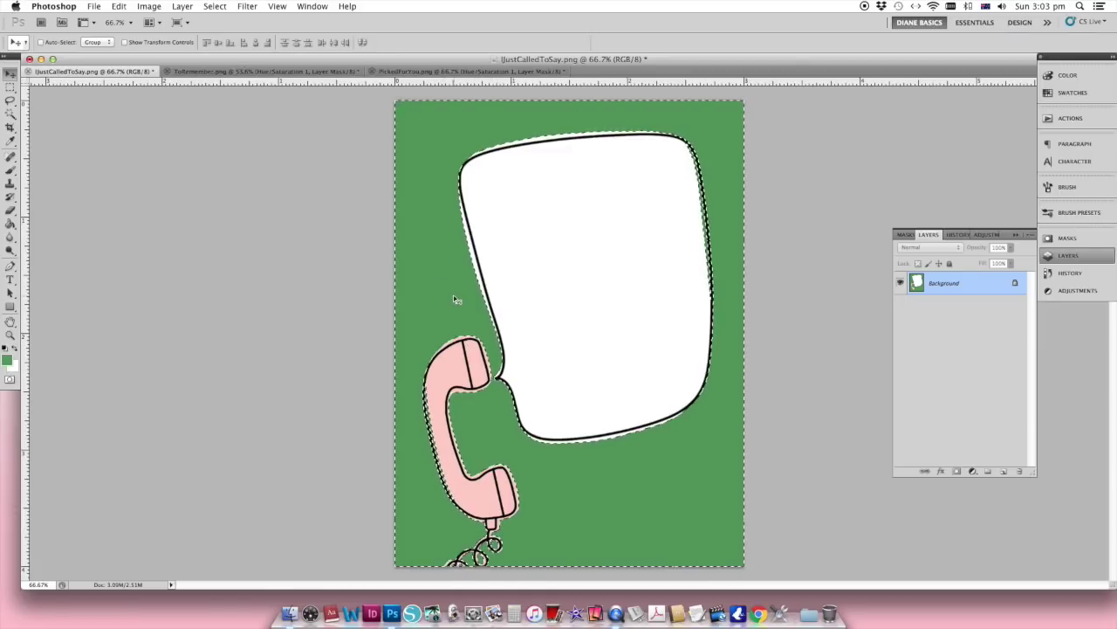
Step: Hide the Hue/Saturation layer in PickedForYou.png and select its Background layer
{"action": "left_click", "coordinate": [407, 73]}
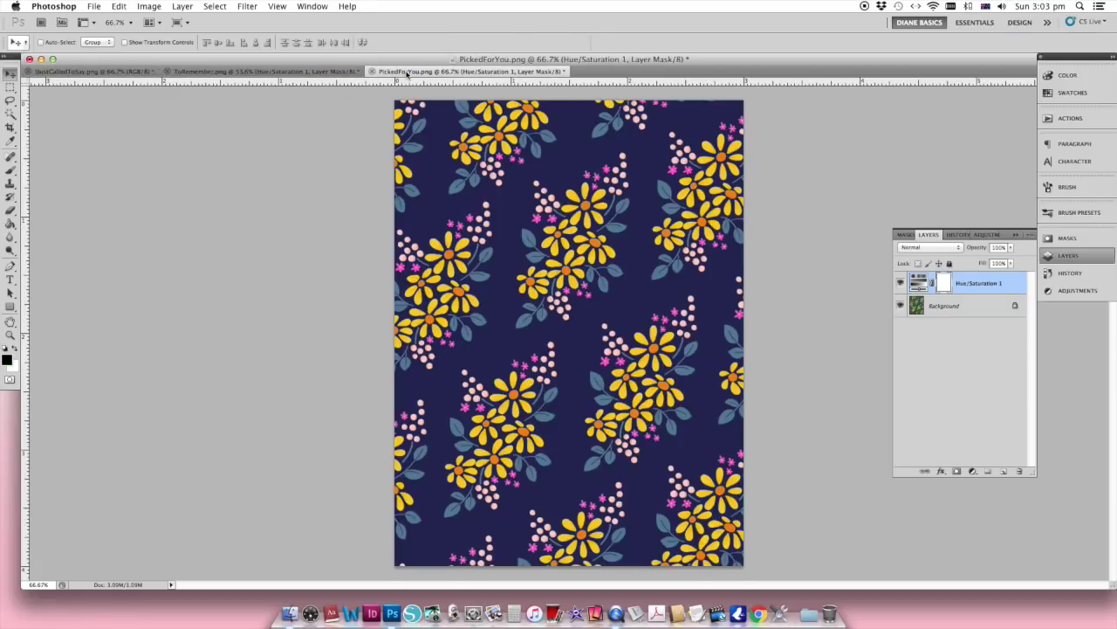
{"action": "left_click", "coordinate": [900, 283]}
{"action": "left_click", "coordinate": [960, 309]}
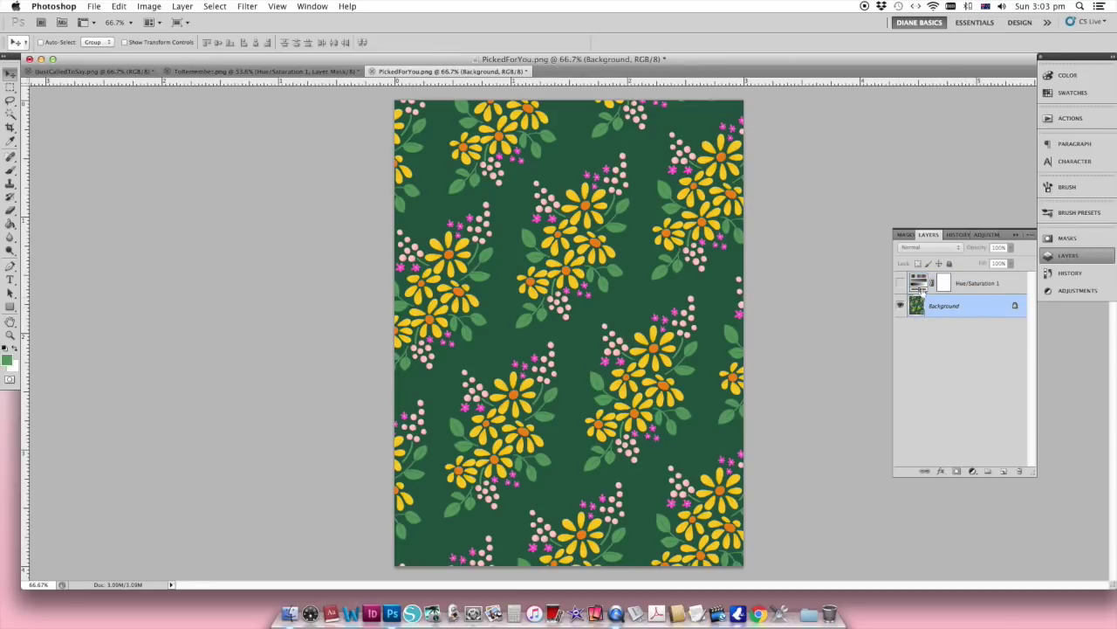
Step: Set the foreground color to the yellow fecb24 sampled from a flower petal in PickedForYou.png
{"action": "left_click", "coordinate": [7, 359]}
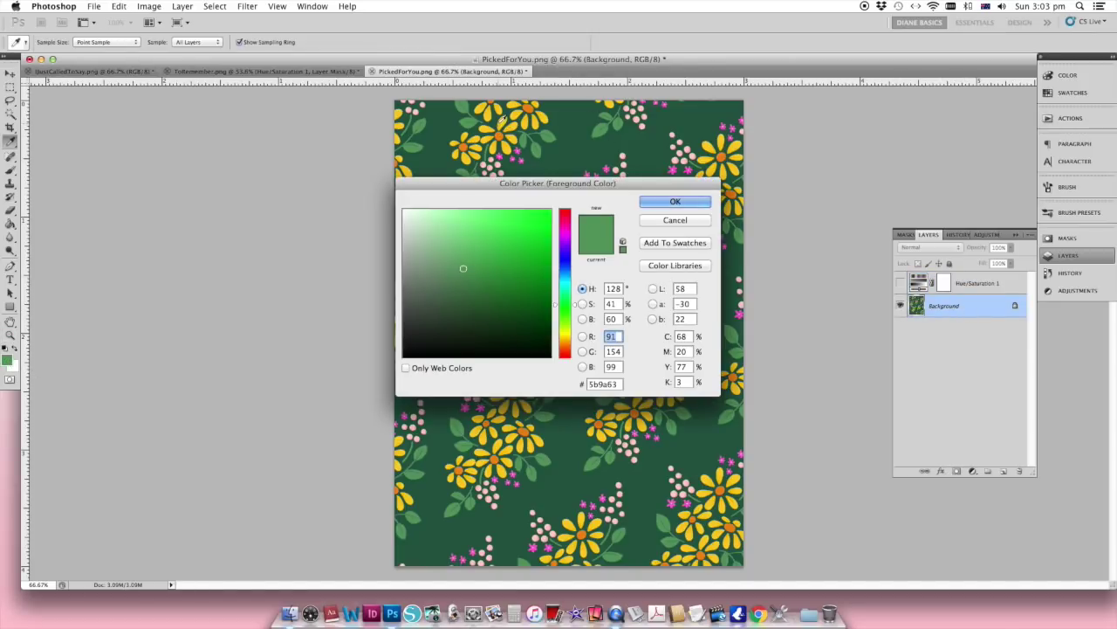
{"action": "left_click", "coordinate": [503, 117]}
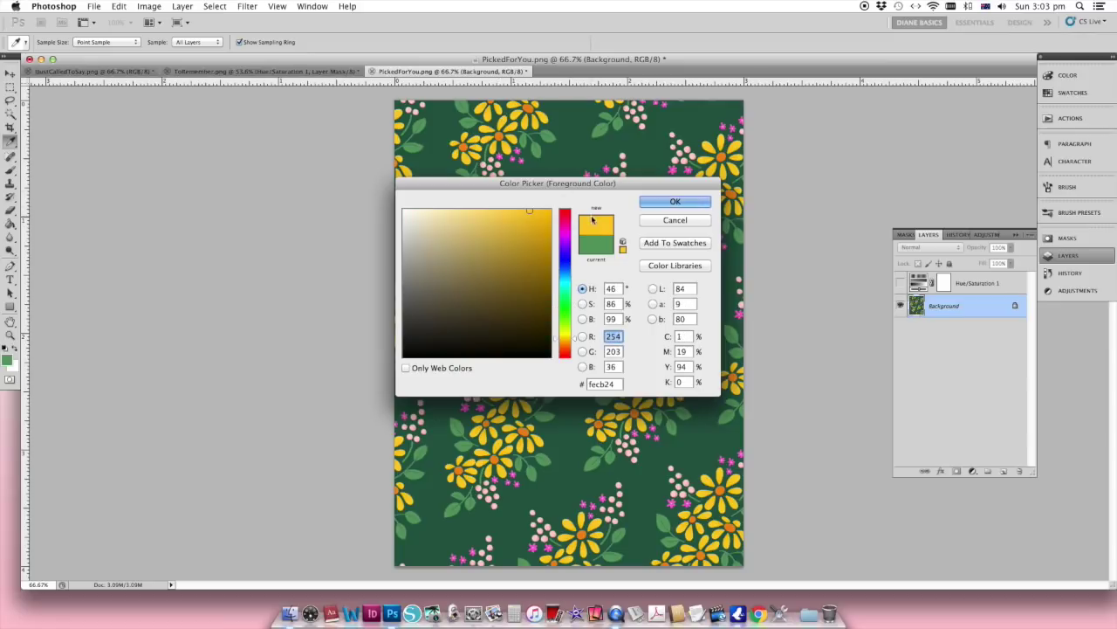
{"action": "left_click", "coordinate": [691, 202]}
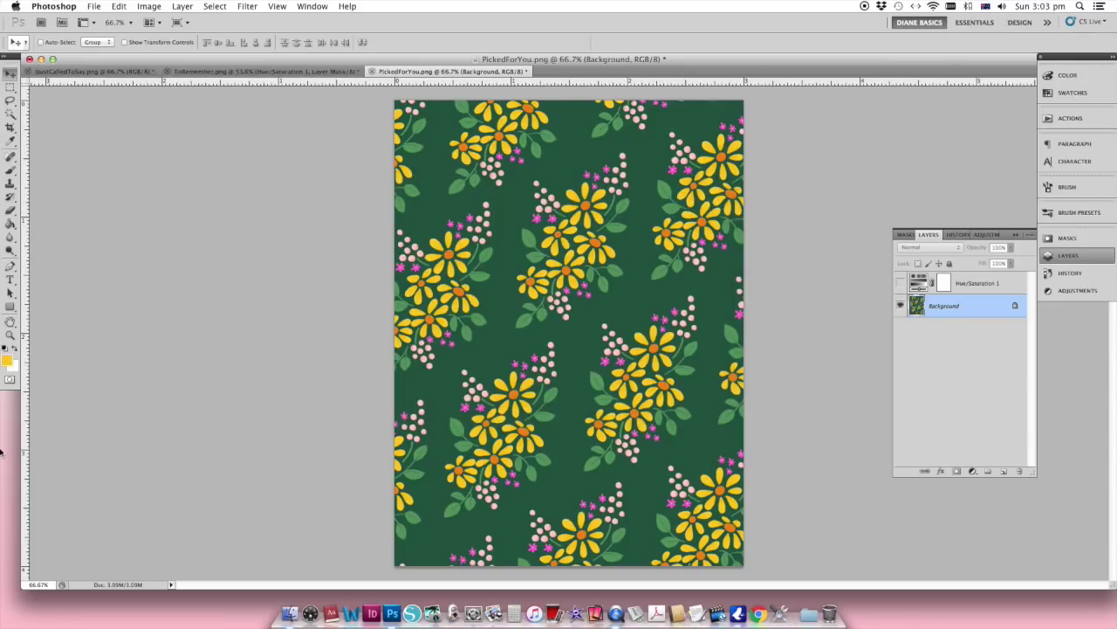
Step: Paint the selected background of IJustCalledToSay.png yellow with the Brush tool, then clear the selection
{"action": "left_click", "coordinate": [83, 71]}
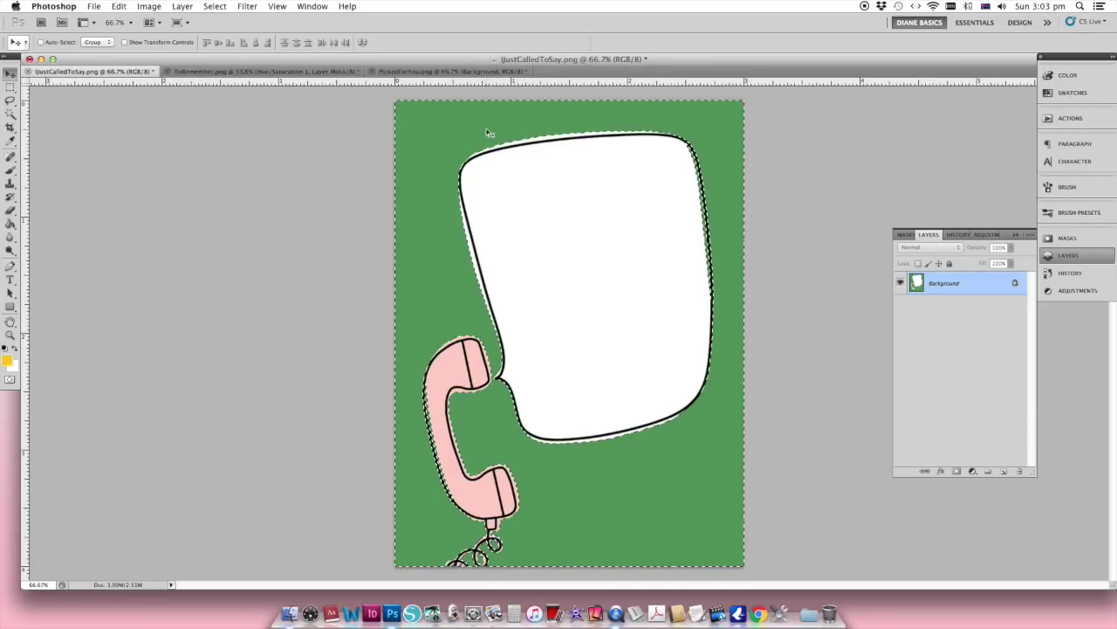
{"action": "key", "text": "b"}
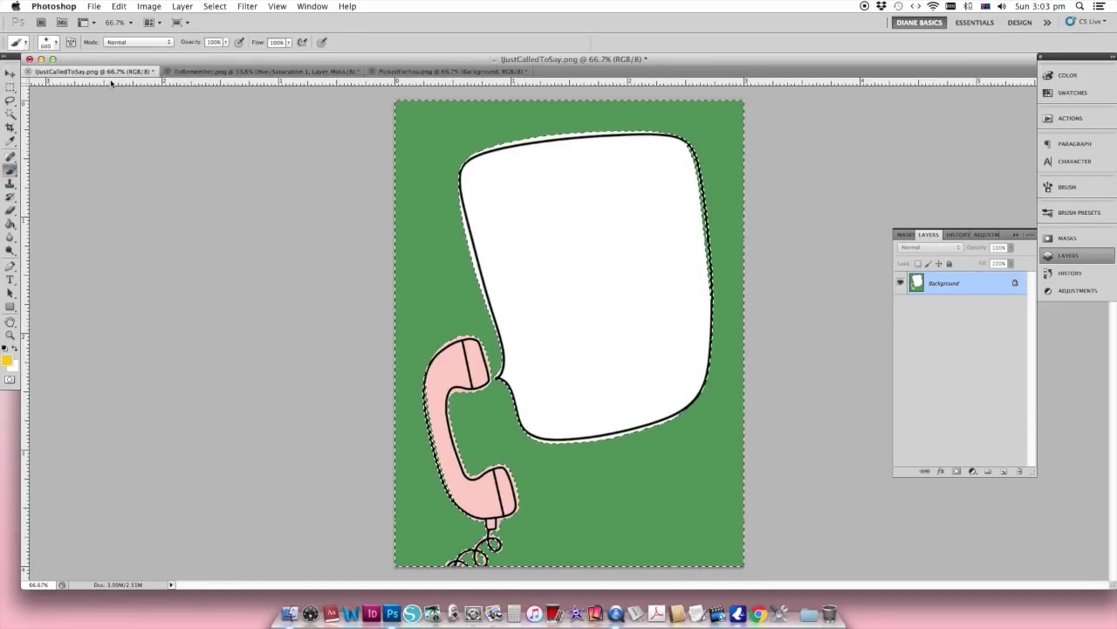
{"action": "mouse_move", "coordinate": [390, 163]}
{"action": "left_mouse_down"}
{"action": "mouse_move", "coordinate": [771, 149]}
{"action": "mouse_move", "coordinate": [642, 129]}
{"action": "mouse_move", "coordinate": [204, 113]}
{"action": "mouse_move", "coordinate": [789, 179]}
{"action": "mouse_move", "coordinate": [577, 224]}
{"action": "mouse_move", "coordinate": [243, 266]}
{"action": "mouse_move", "coordinate": [772, 296]}
{"action": "mouse_move", "coordinate": [357, 341]}
{"action": "mouse_move", "coordinate": [514, 391]}
{"action": "mouse_move", "coordinate": [804, 402]}
{"action": "mouse_move", "coordinate": [321, 438]}
{"action": "mouse_move", "coordinate": [853, 495]}
{"action": "mouse_move", "coordinate": [365, 537]}
{"action": "left_mouse_up"}
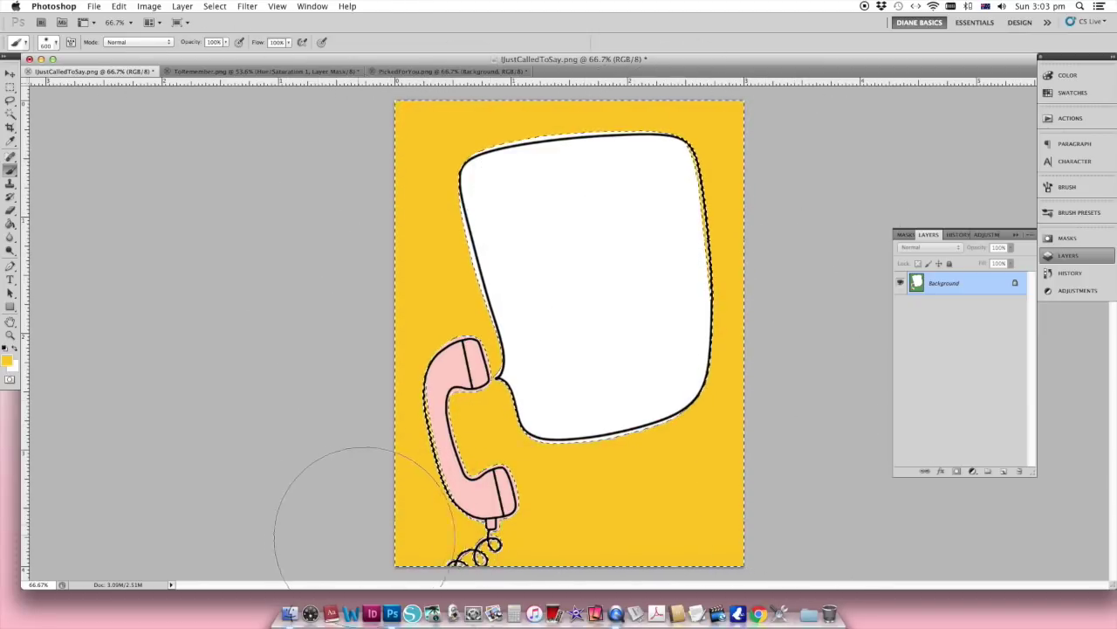
{"action": "key", "text": "v"}
{"action": "key", "text": "super+d"}
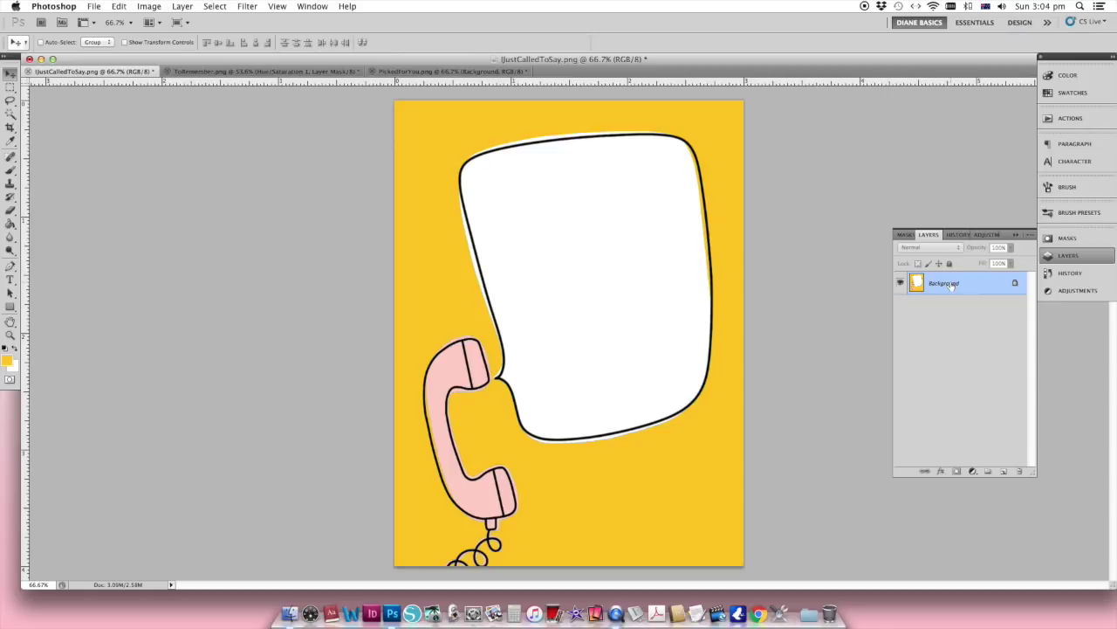
Step: Start saving the recoloured phone card under a new name in PNG format, with the As a Copy option on
{"action": "left_click", "coordinate": [93, 7]}
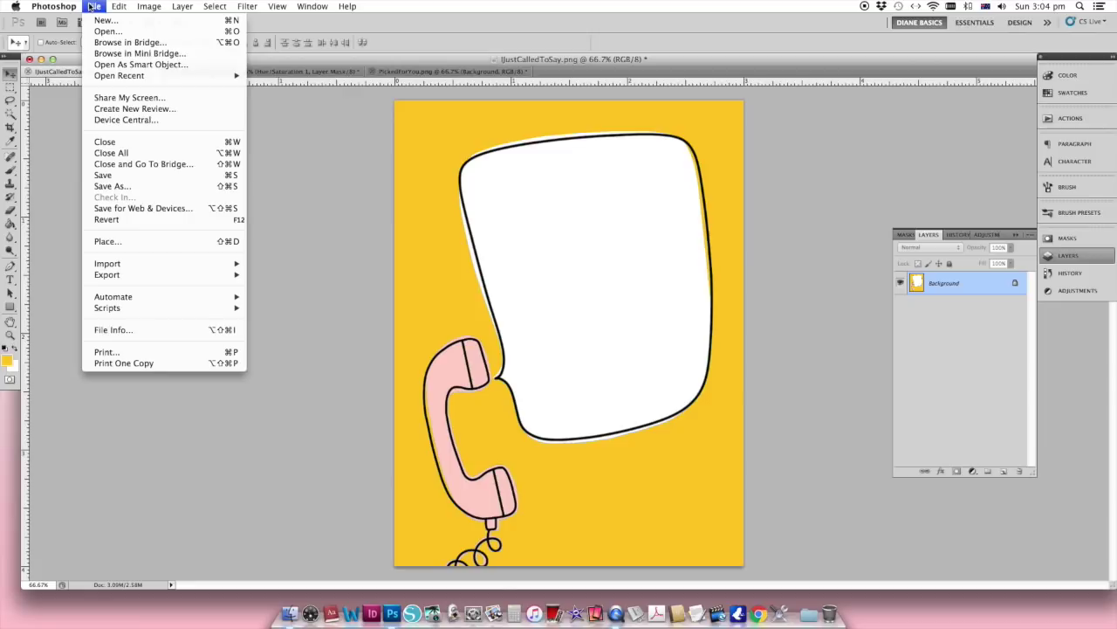
{"action": "left_click", "coordinate": [123, 187]}
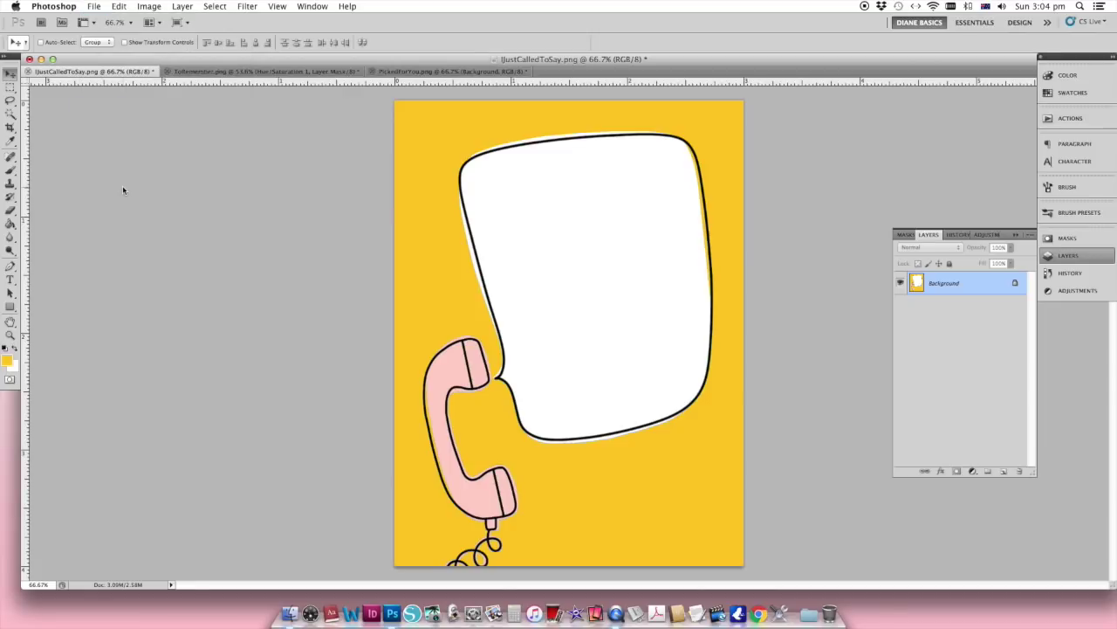
{"action": "left_click", "coordinate": [496, 371]}
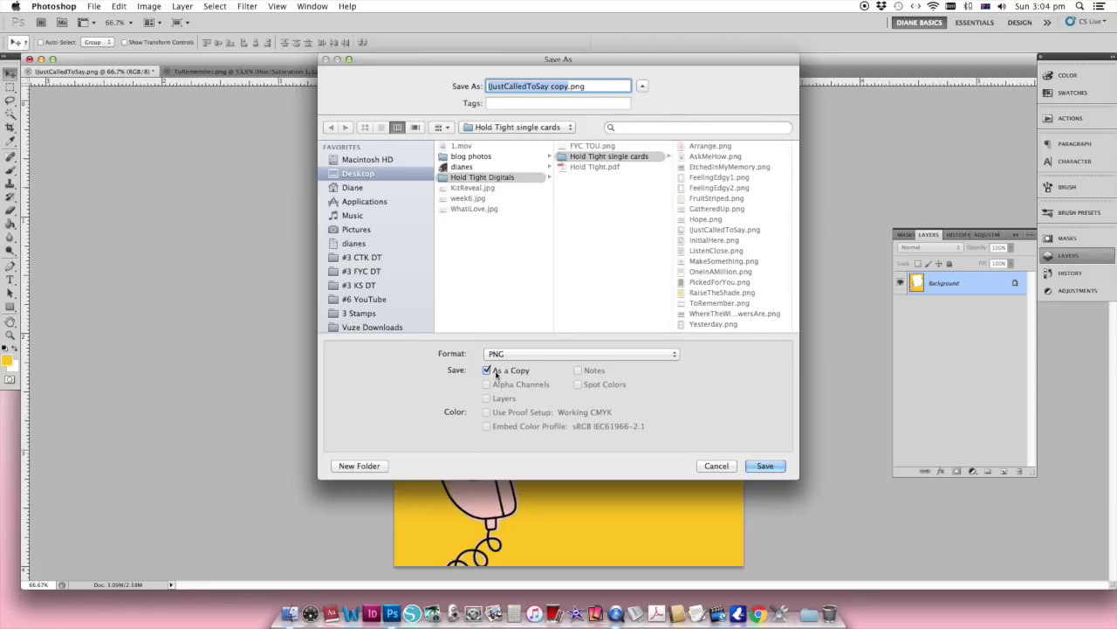